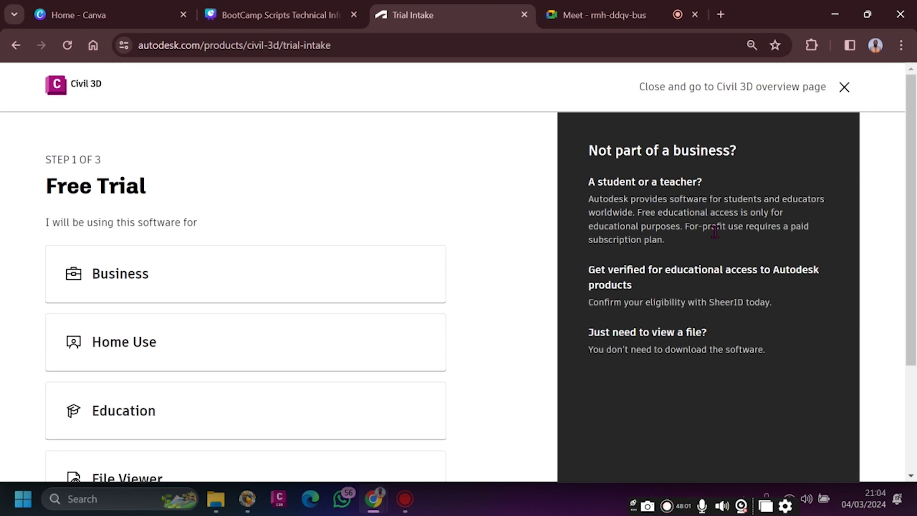
# Choose Education as the intended use, continue to the Educational Community and start the educational access sign-up
pyautogui.scroll(-2, 228, 260)
pyautogui.scroll(1, 196, 228)
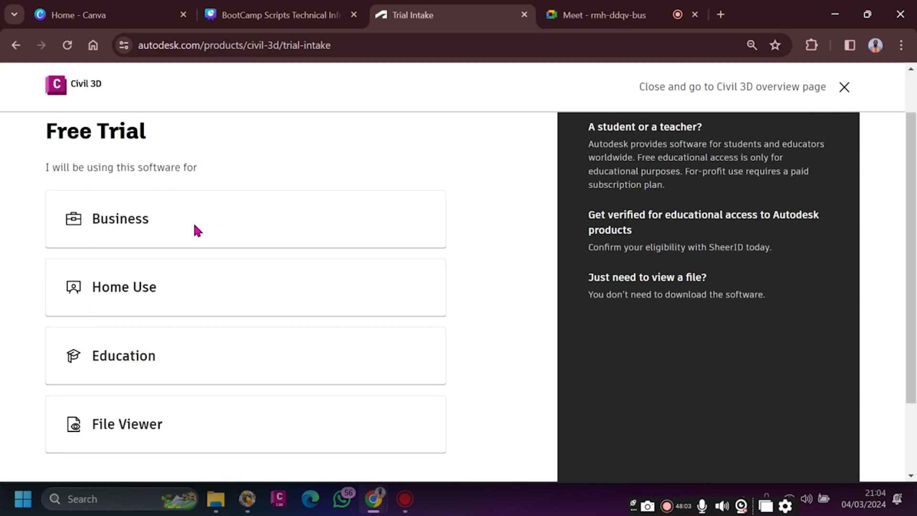
pyautogui.scroll(-2, 150, 258)
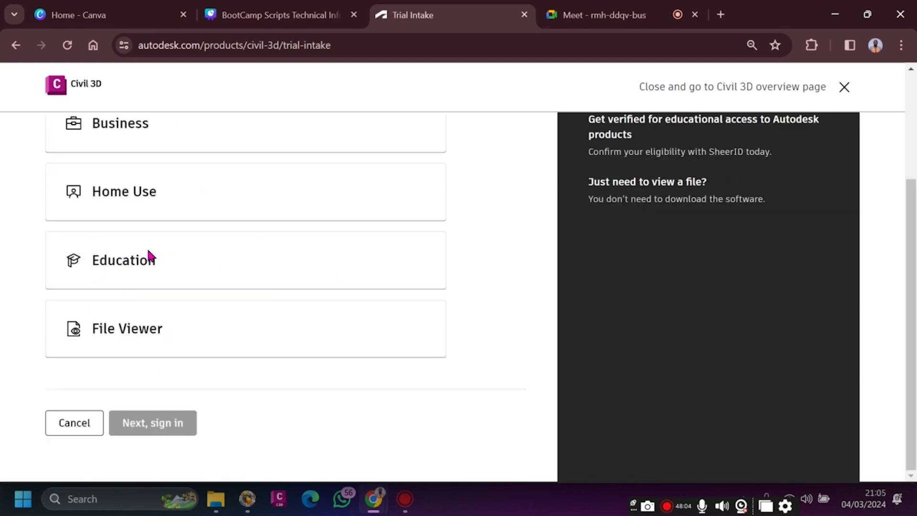
pyautogui.click(159, 264)
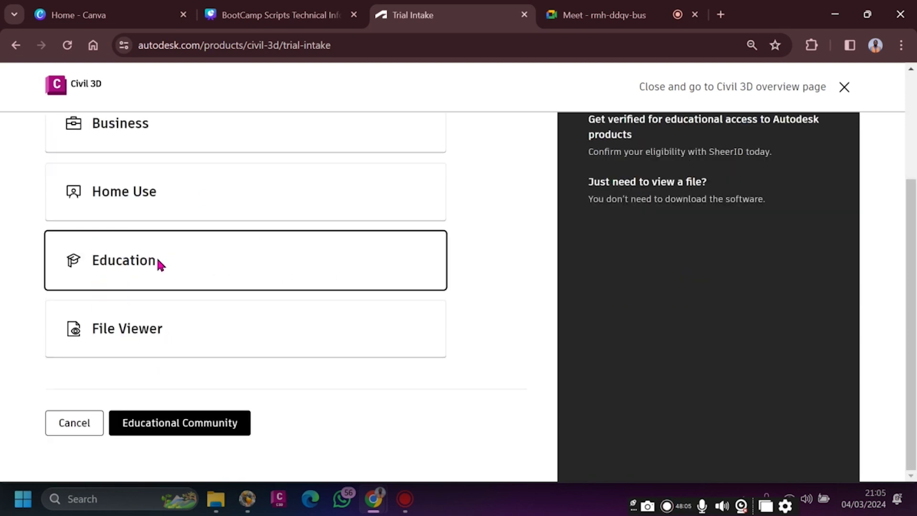
pyautogui.click(180, 426)
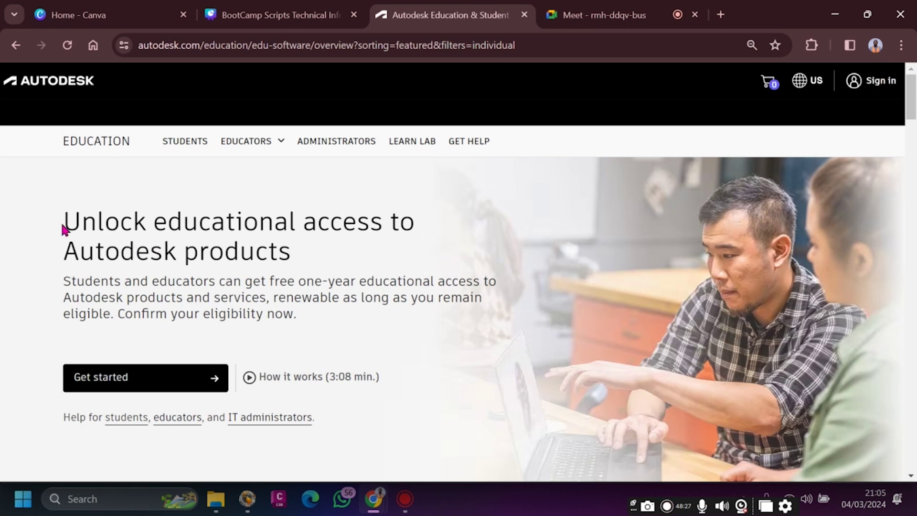
pyautogui.scroll(-2, 172, 291)
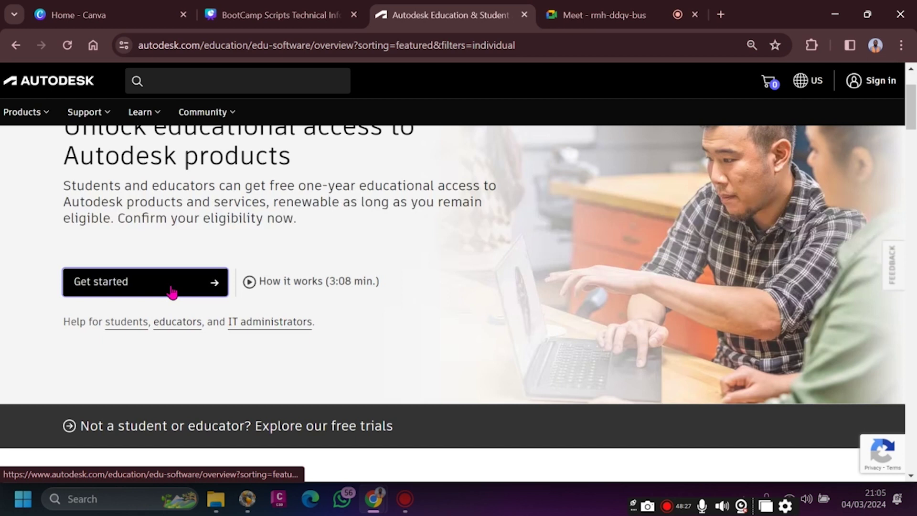
pyautogui.click(172, 292)
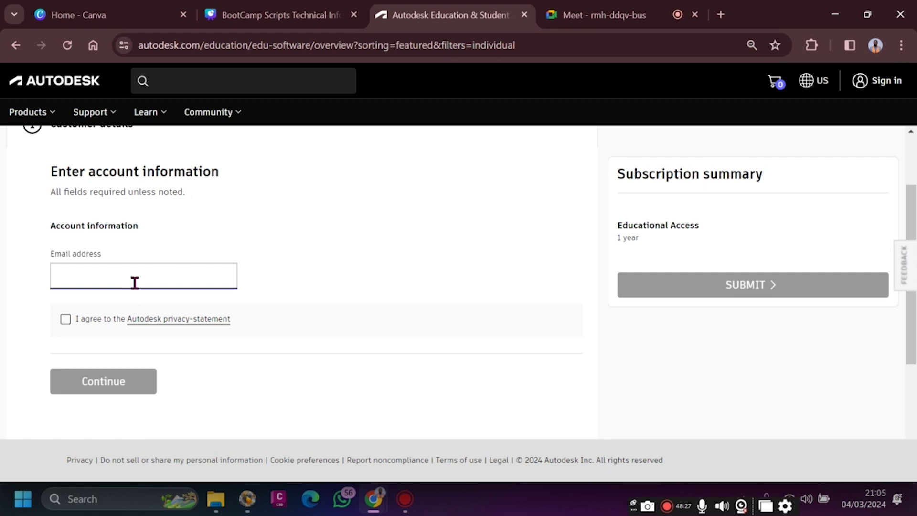
# Fill in the account email from the saved login with the device PIN, agree to the Autodesk privacy statement and continue
pyautogui.click(135, 282)
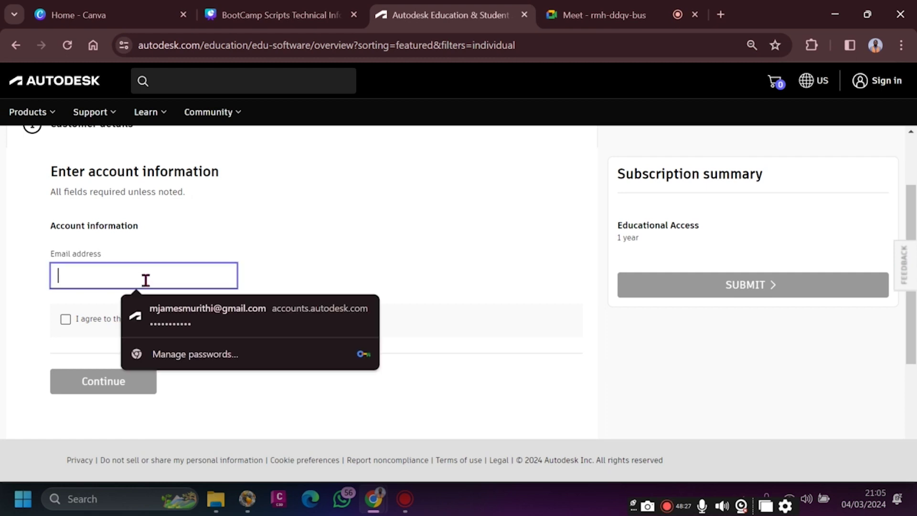
pyautogui.click(189, 325)
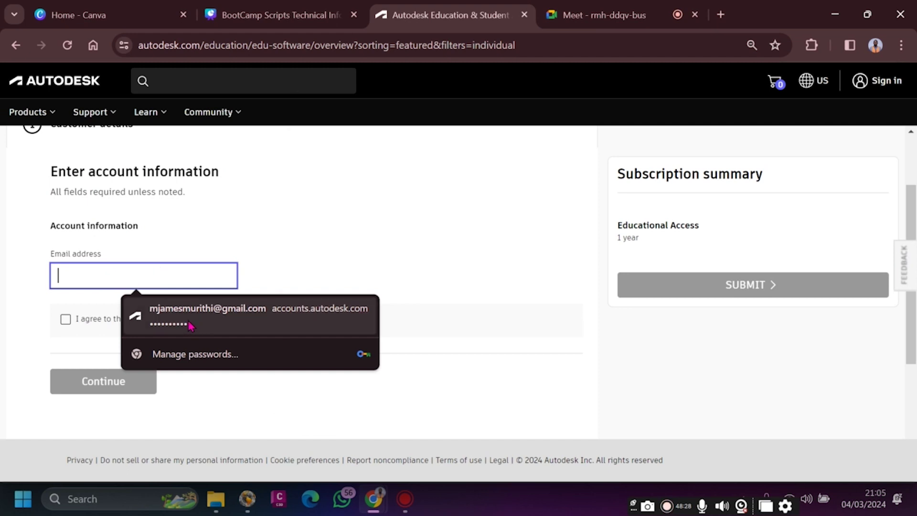
pyautogui.write('****')
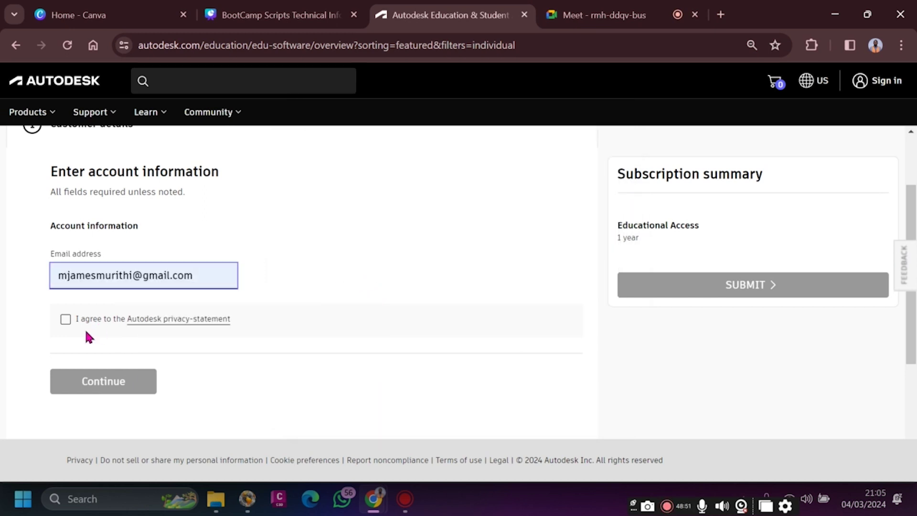
pyautogui.click(65, 323)
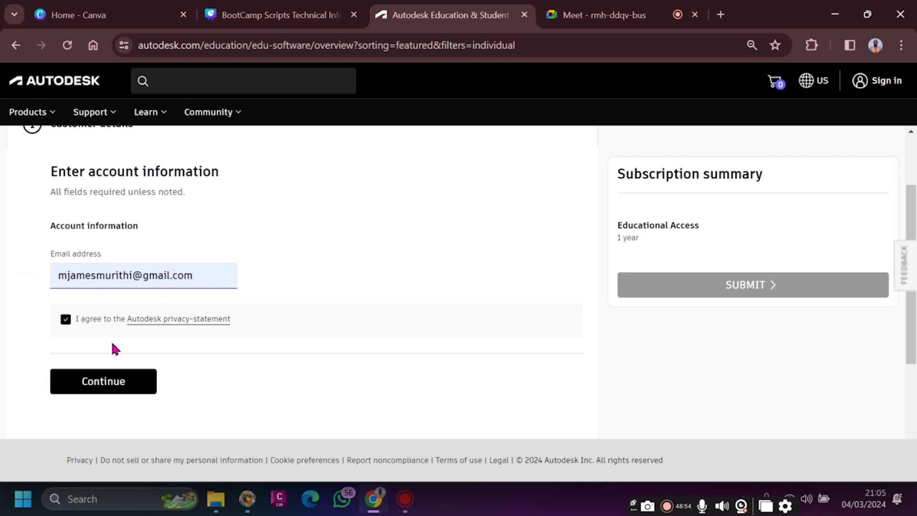
pyautogui.click(103, 383)
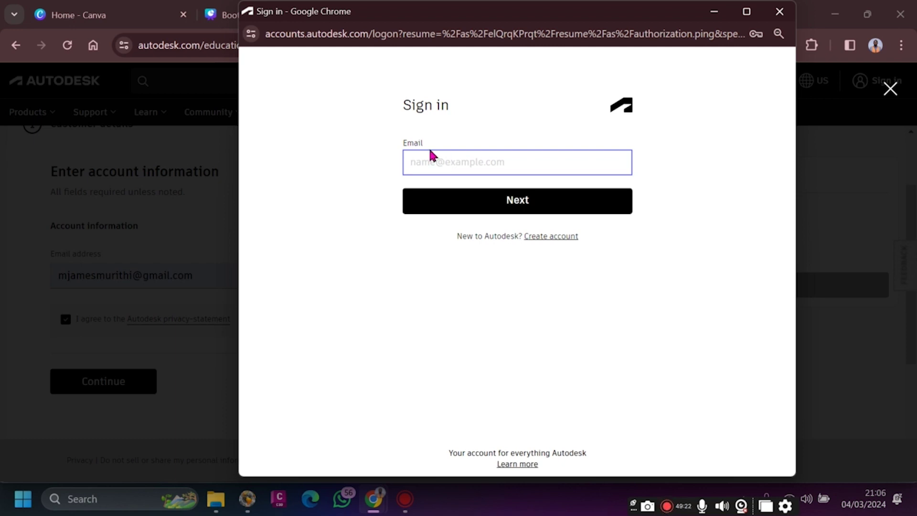
pyautogui.moveTo(389, 17); pyautogui.dragTo(370, 22)
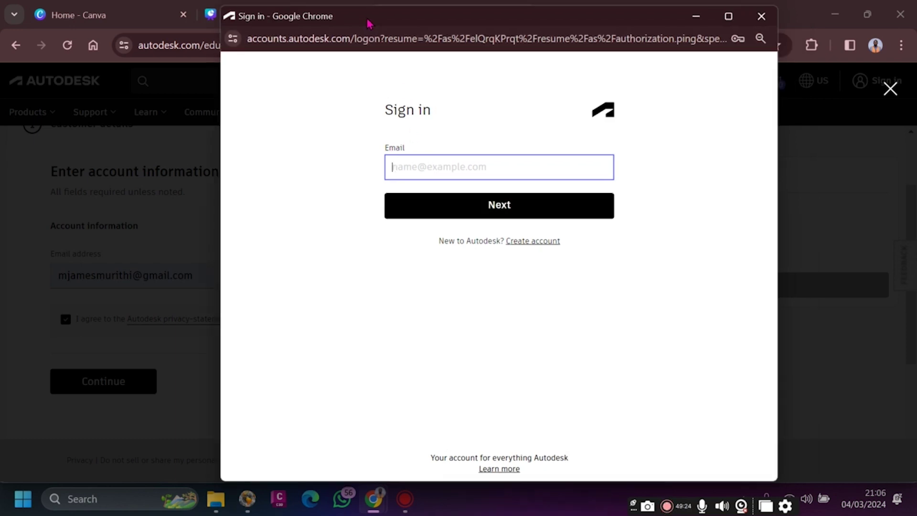
pyautogui.click(432, 173)
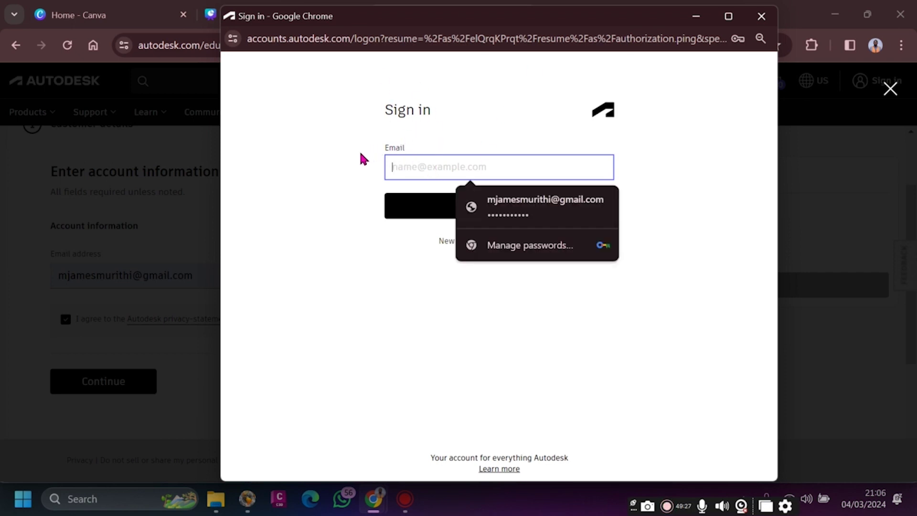
pyautogui.click(374, 253)
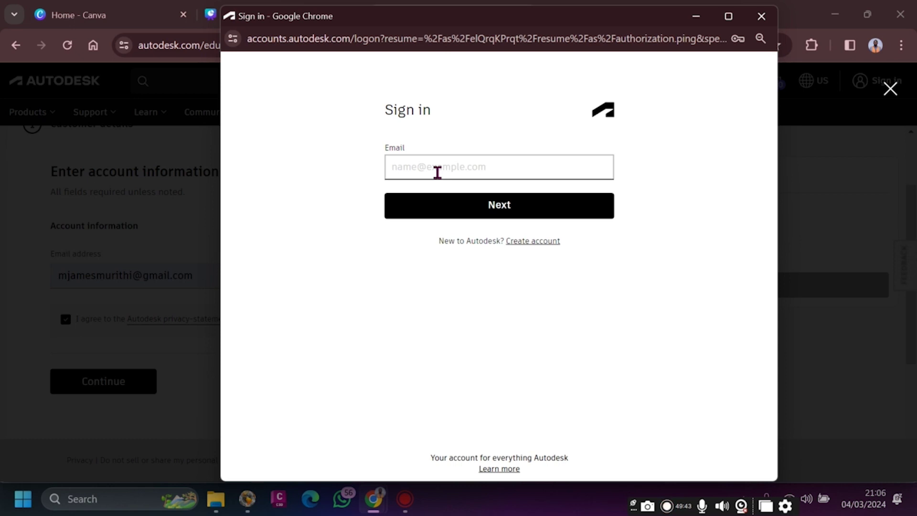
pyautogui.click(537, 245)
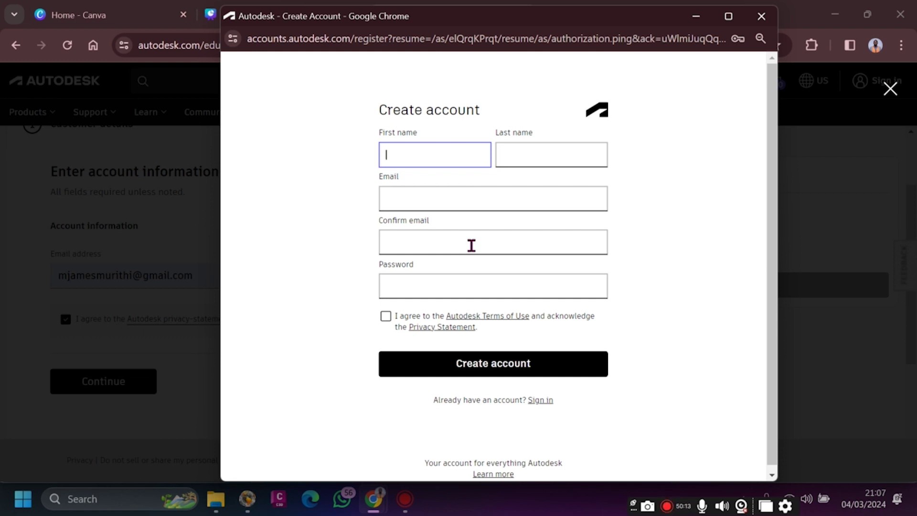
pyautogui.click(545, 404)
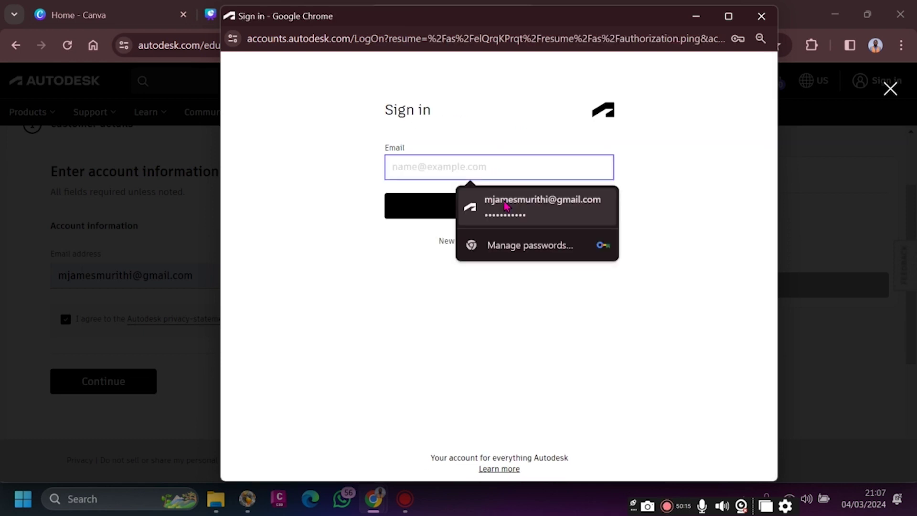
# Sign in to the Autodesk account with the saved email and password, entering the device PIN to release them
pyautogui.click(507, 206)
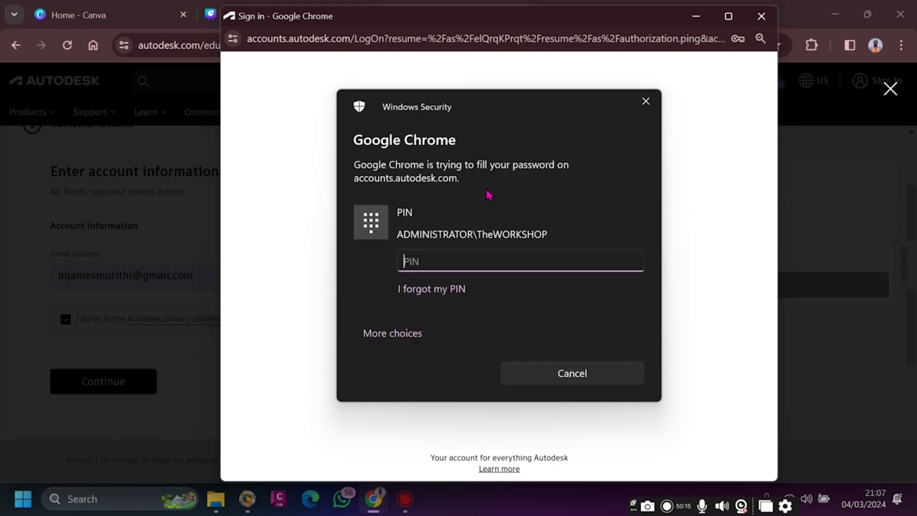
pyautogui.write('••••')
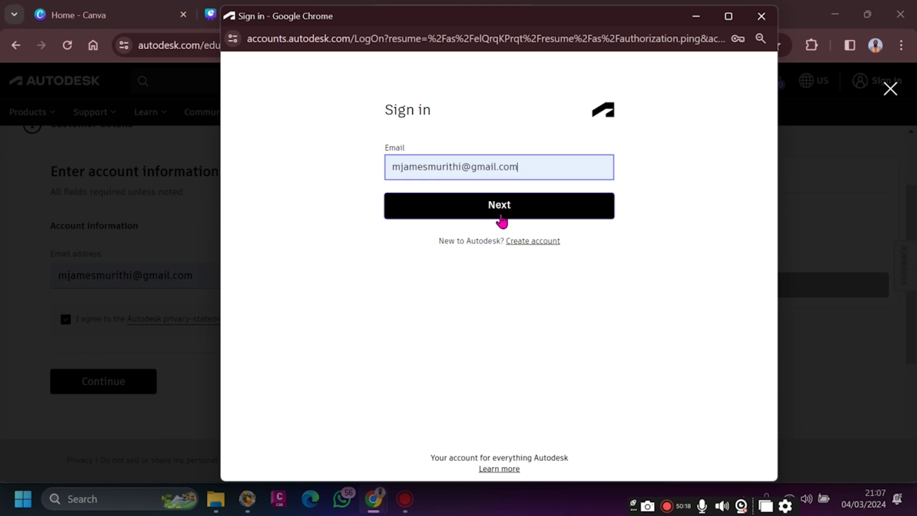
pyautogui.click(505, 211)
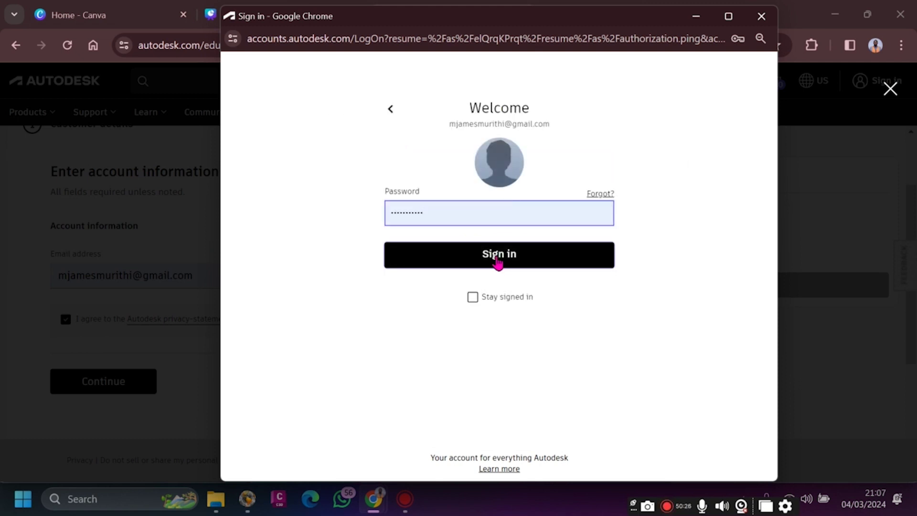
pyautogui.click(497, 261)
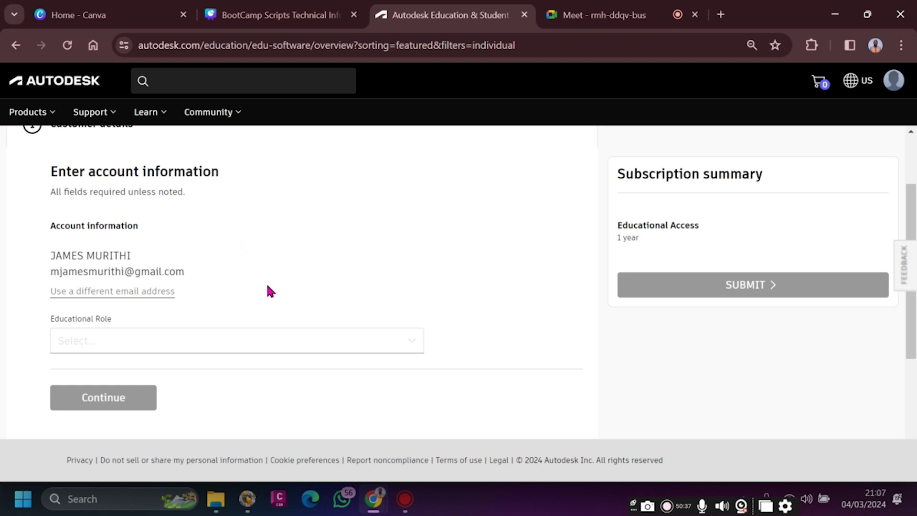
# Set the country in the school address of the educational institution section to Kenya
pyautogui.scroll(2, 191, 251)
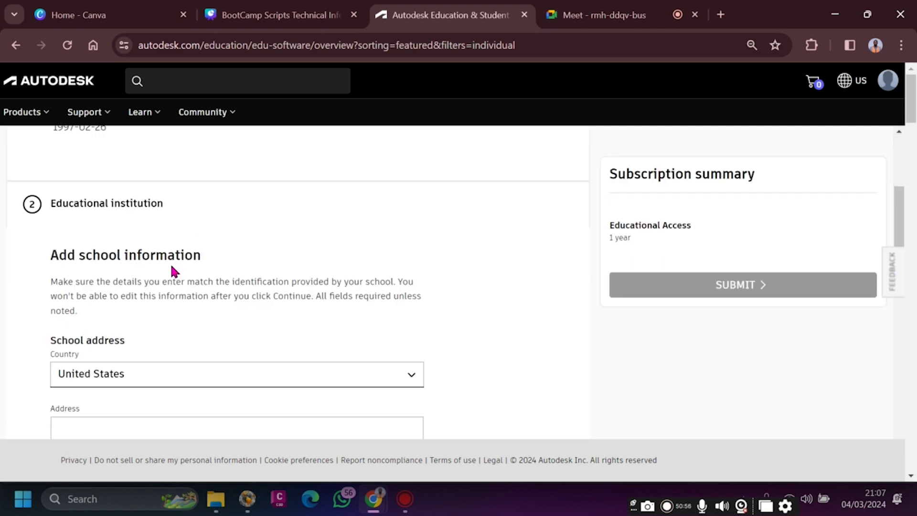
pyautogui.scroll(4, 192, 240)
pyautogui.scroll(-2, 195, 246)
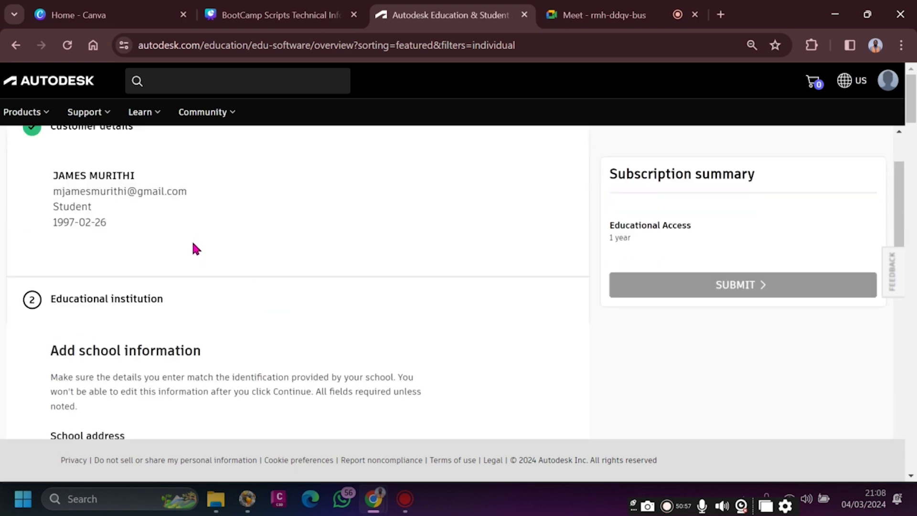
pyautogui.scroll(2, 192, 245)
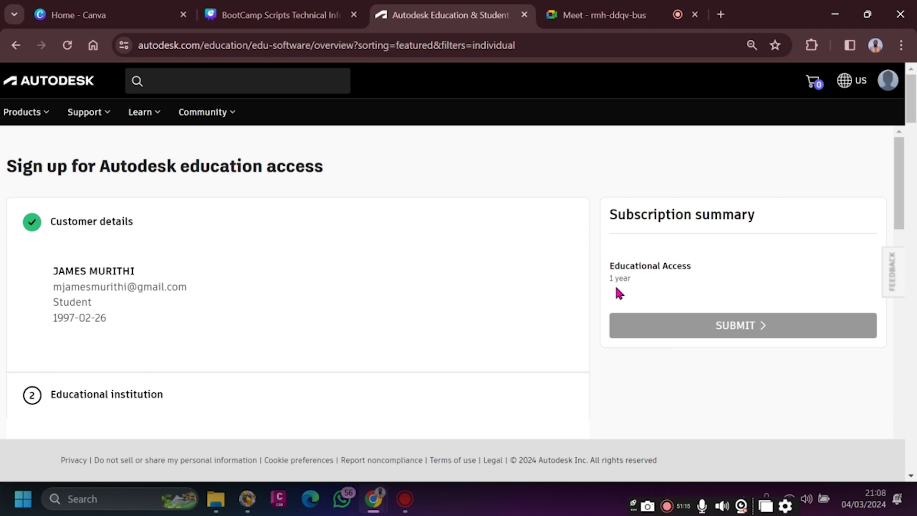
pyautogui.scroll(-4, 424, 297)
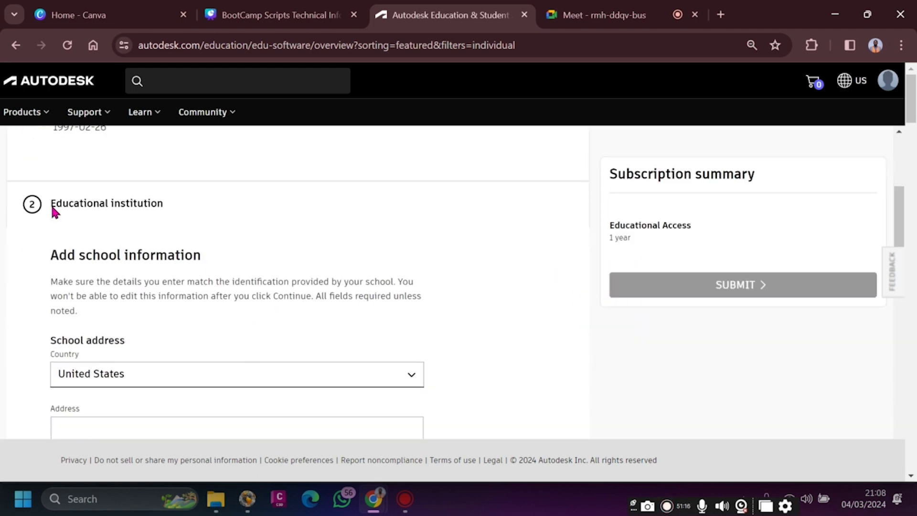
pyautogui.scroll(-2, 239, 249)
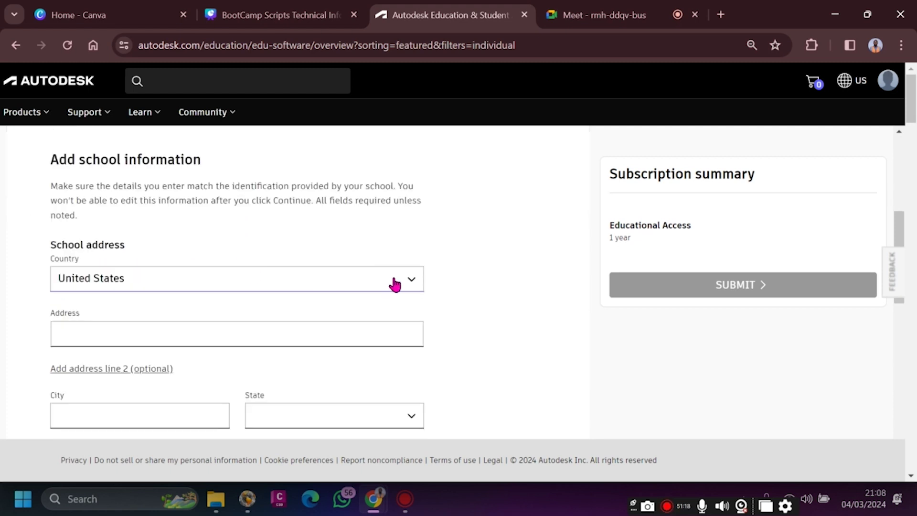
pyautogui.click(411, 284)
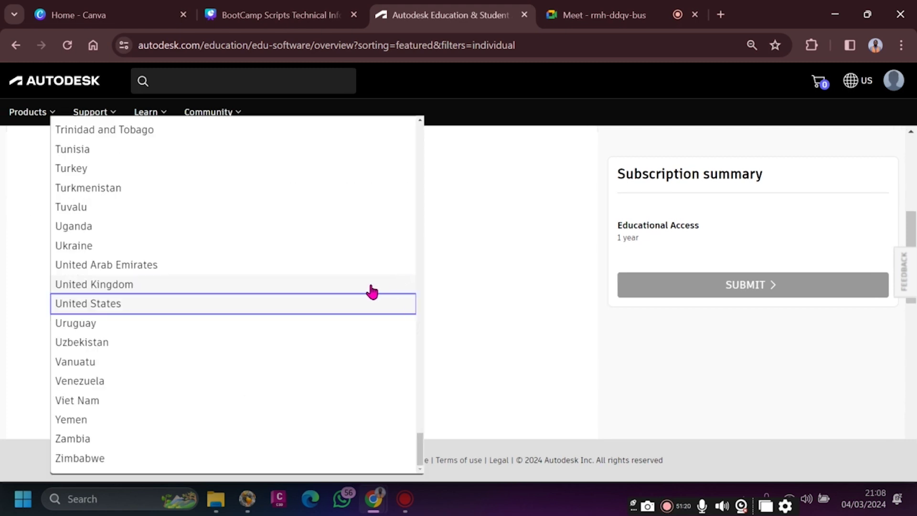
pyautogui.scroll(20, 372, 291)
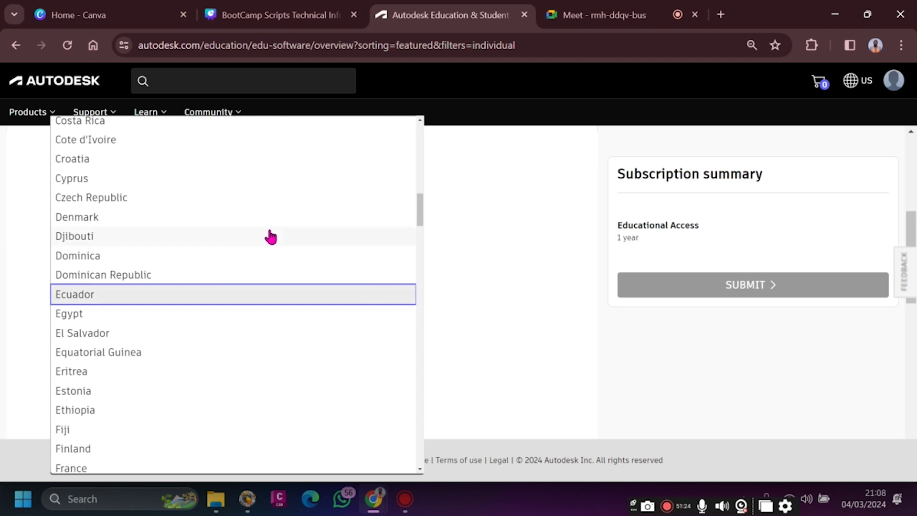
pyautogui.press('k')
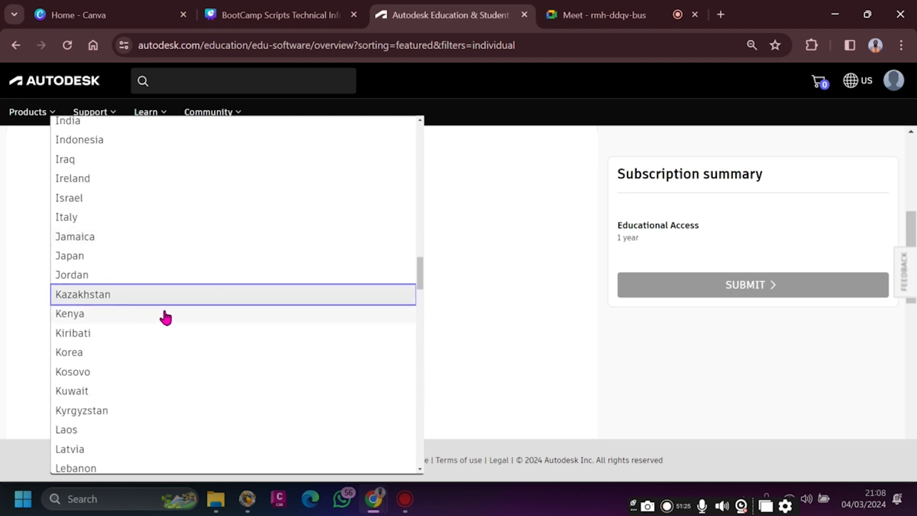
pyautogui.click(141, 313)
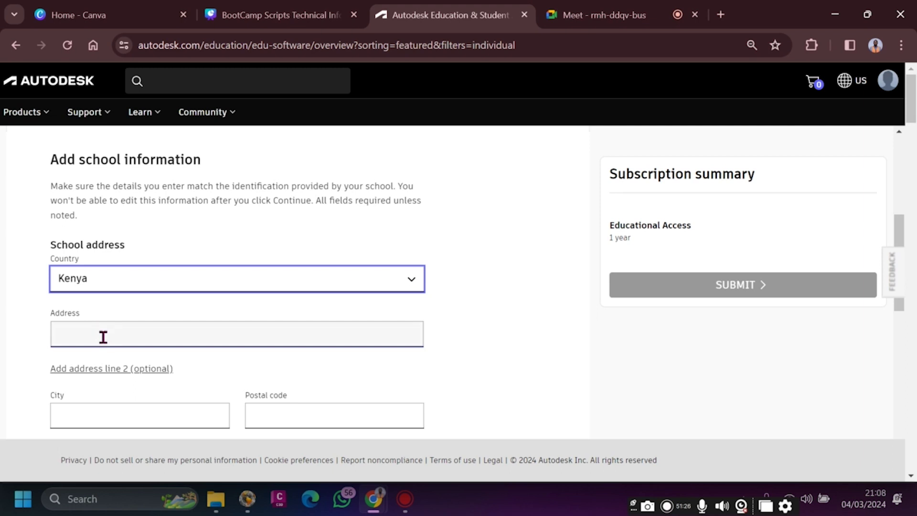
# Fill in the school's street address, city and postal code
pyautogui.click(104, 332)
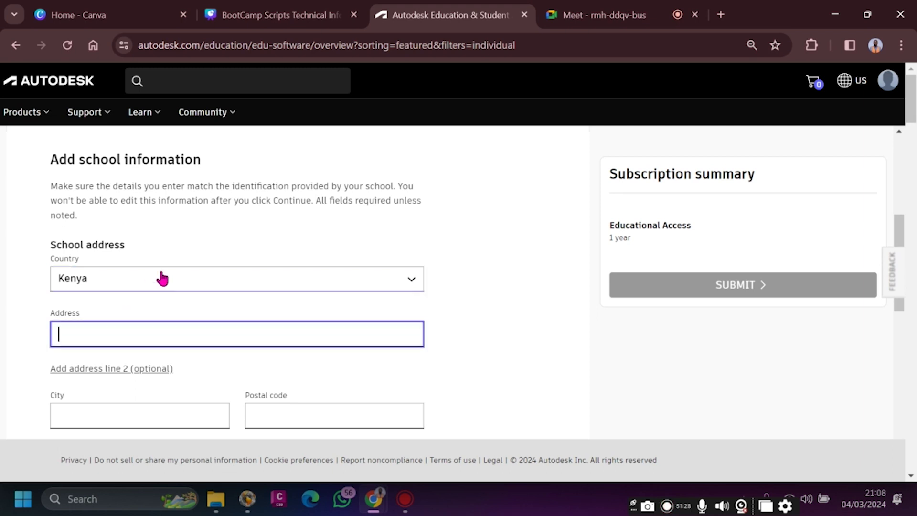
pyautogui.scroll(-2, 160, 276)
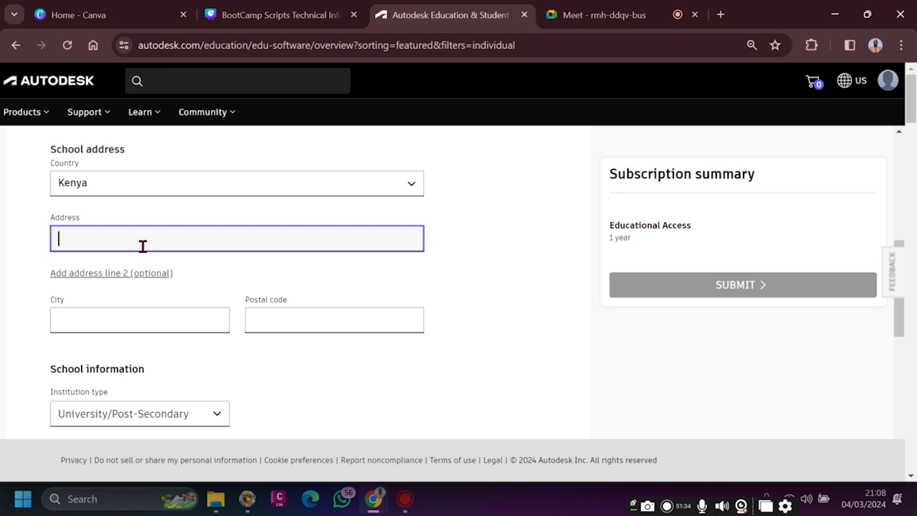
pyautogui.write('Kenyatta')
pyautogui.click(116, 317)
pyautogui.write('N')
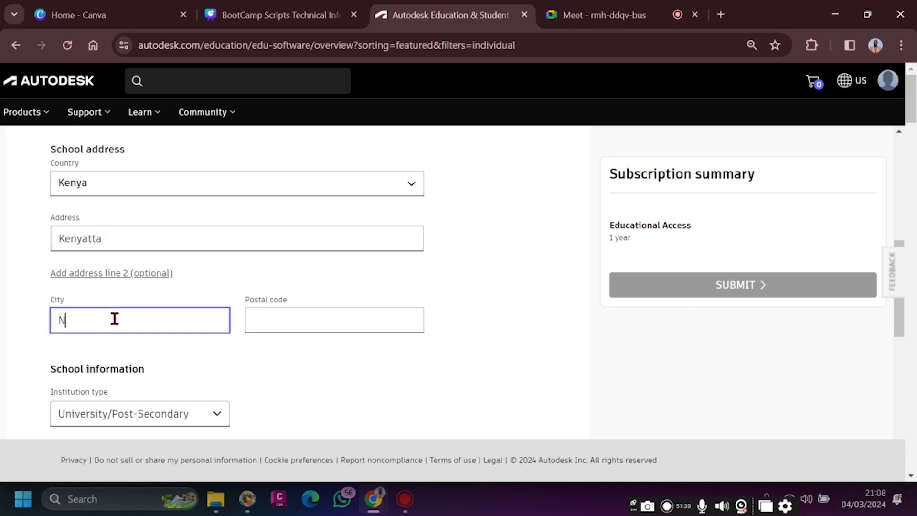
pyautogui.write('airobi')
pyautogui.click(261, 317)
pyautogui.write('00100')
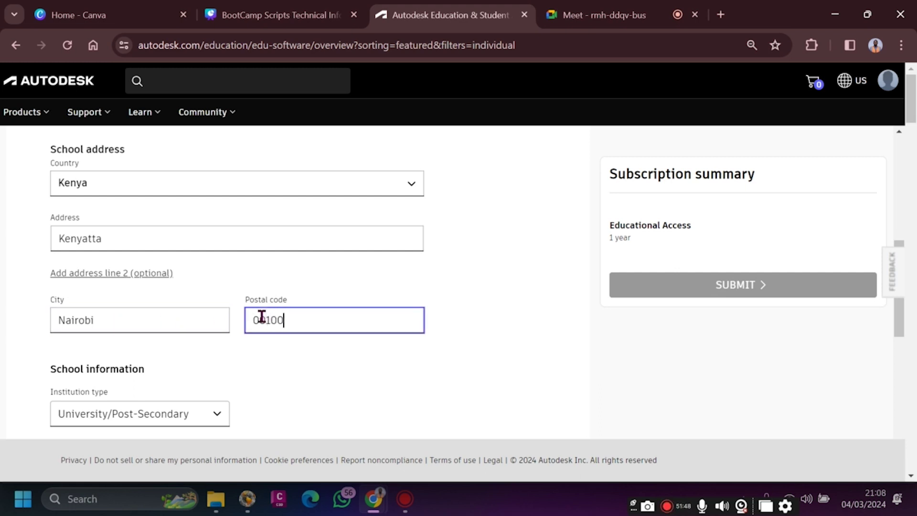
# Choose University/Post-Secondary as the institution type in the school information
pyautogui.scroll(-2, 280, 316)
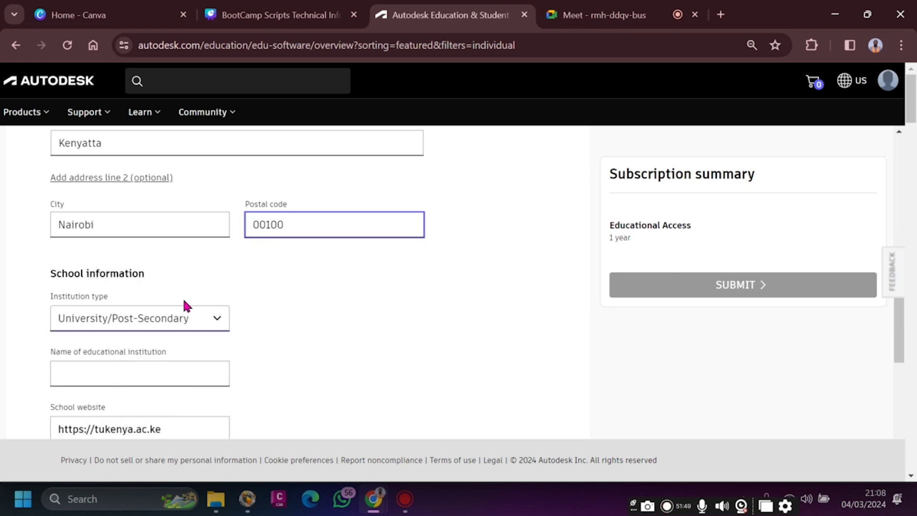
pyautogui.scroll(-2, 203, 271)
pyautogui.click(219, 227)
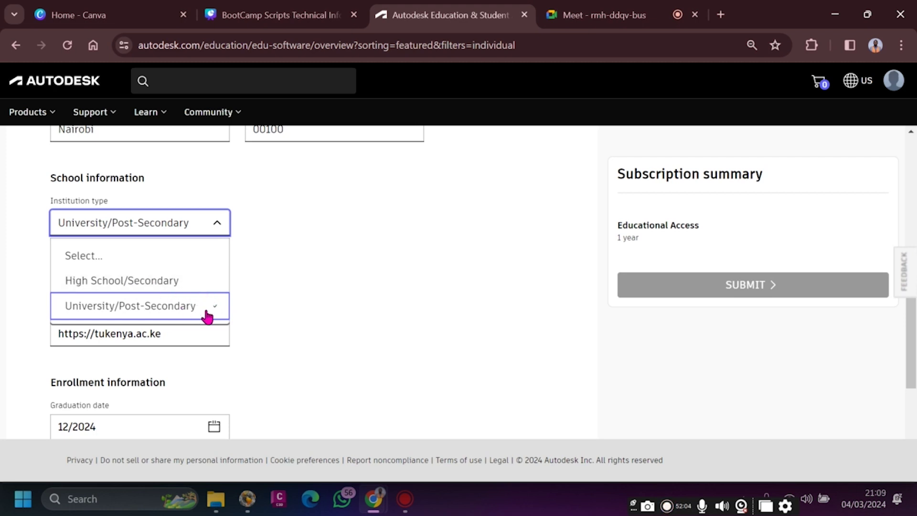
pyautogui.click(134, 311)
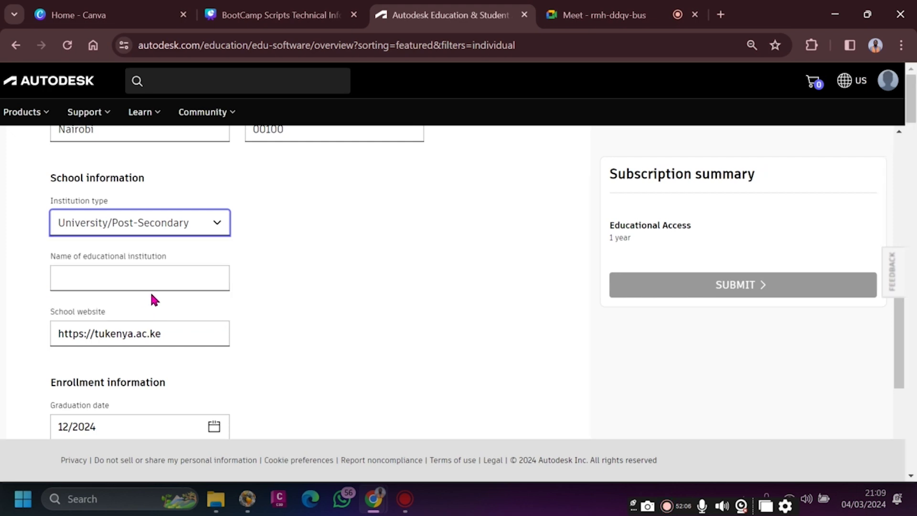
# Search for "The technical" as the name of the educational institution and choose Technical University of Kenya (Nairobi)
pyautogui.click(168, 276)
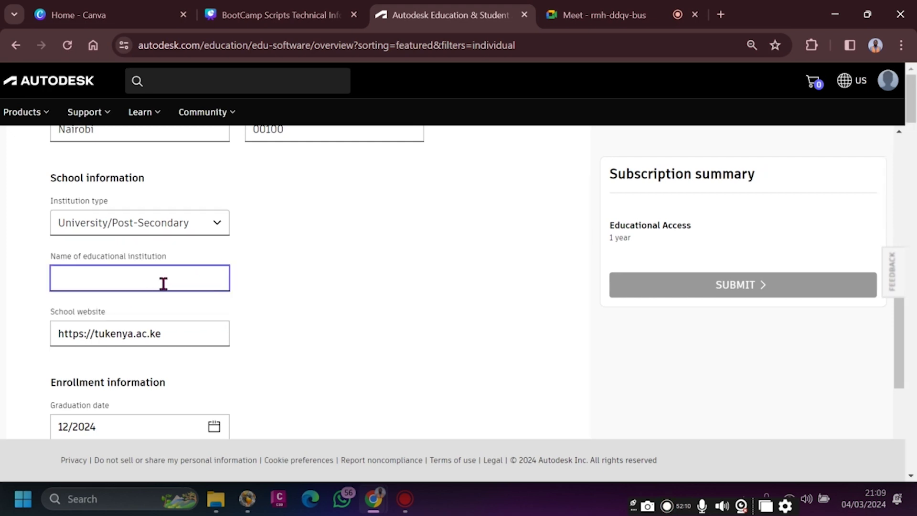
pyautogui.write('The')
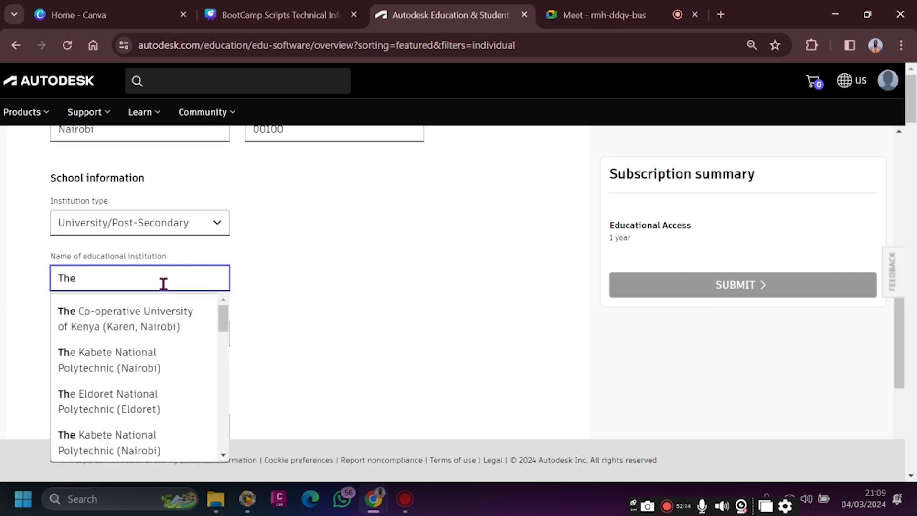
pyautogui.write(' techni')
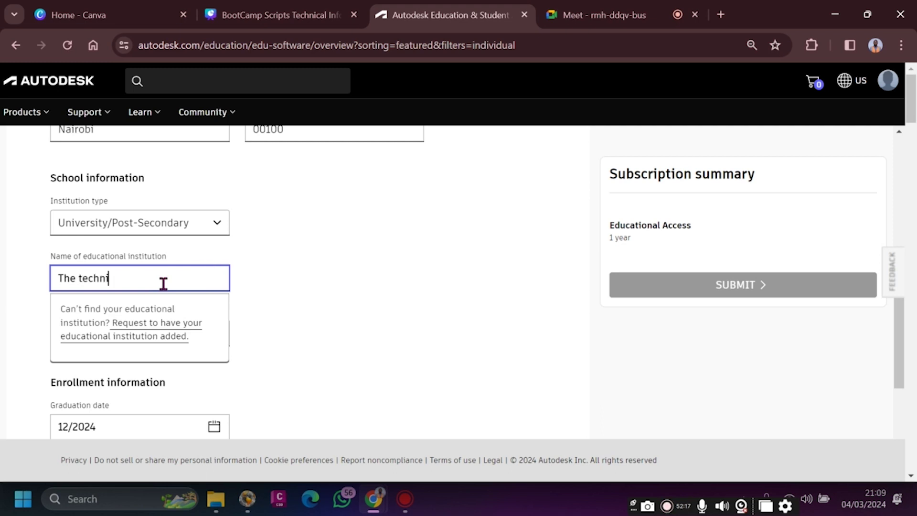
pyautogui.write('cal Z')
pyautogui.press('BackSpace')
pyautogui.press('BackSpace')
pyautogui.click(315, 266)
pyautogui.click(162, 281)
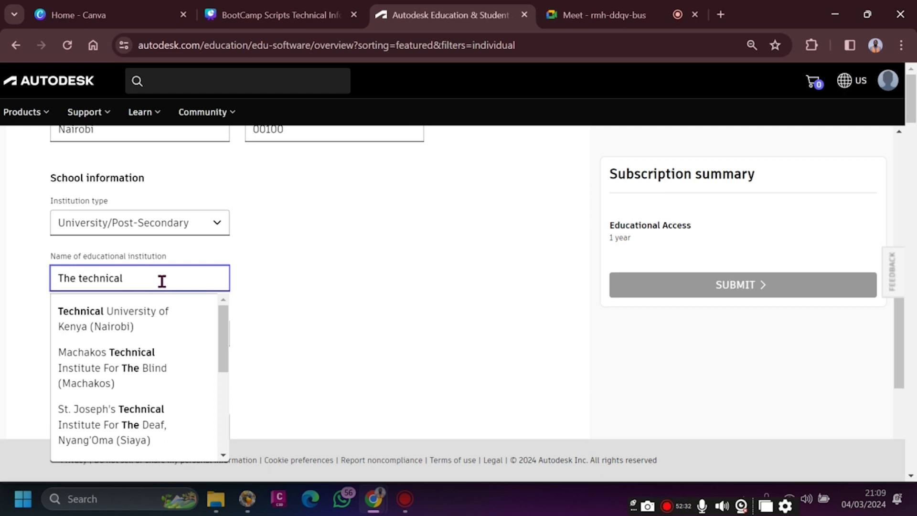
pyautogui.click(132, 325)
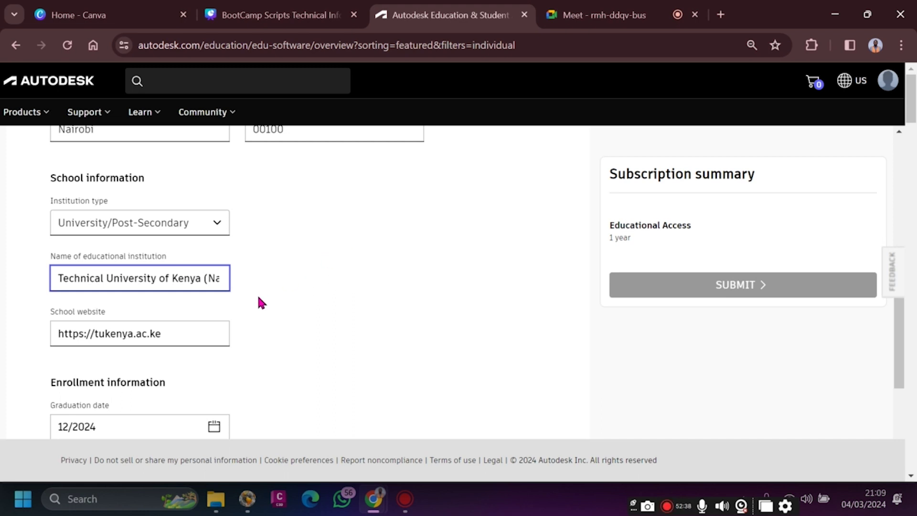
# Declare that the information is accurate and matches the school identification, and continue to the educational verification
pyautogui.scroll(-2, 222, 298)
pyautogui.scroll(4, 165, 287)
pyautogui.scroll(-4, 211, 268)
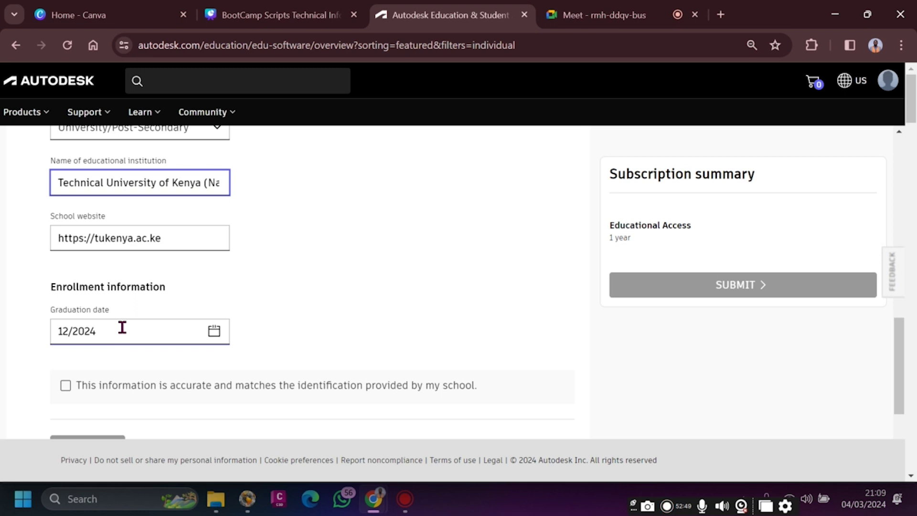
pyautogui.scroll(-2, 175, 273)
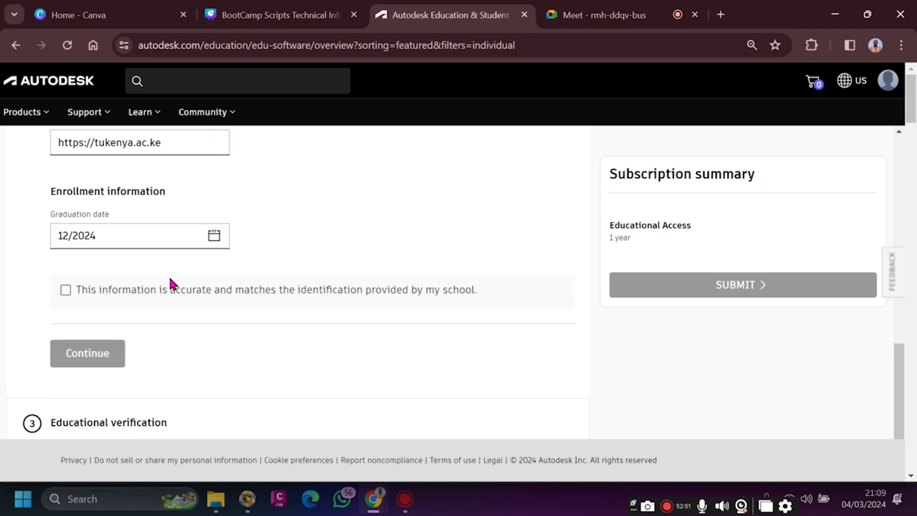
pyautogui.click(71, 300)
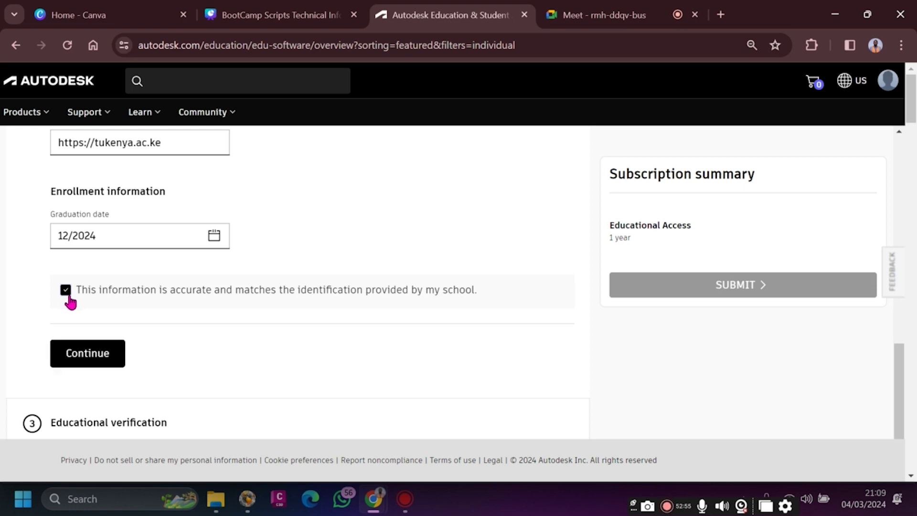
pyautogui.click(92, 354)
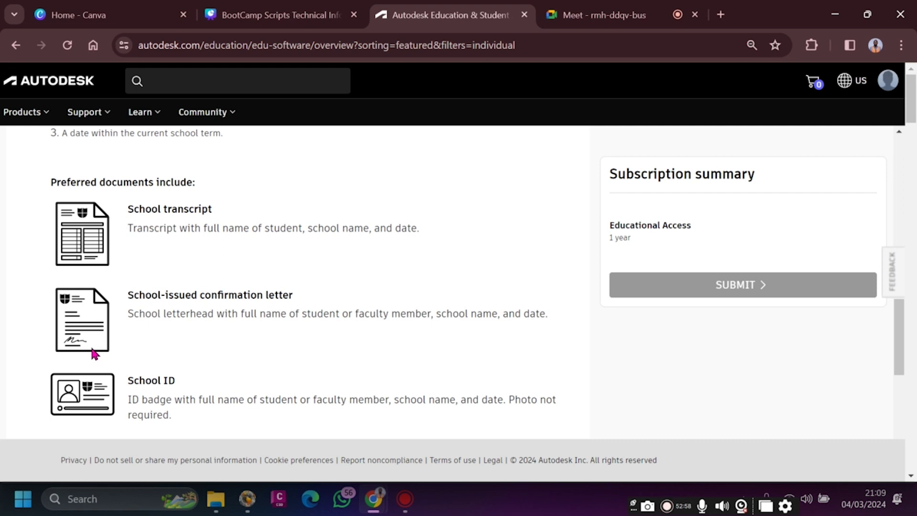
# Review the completed customer and school details, and examine the required contents and preferred documents for the educational verification
pyautogui.scroll(10, 175, 238)
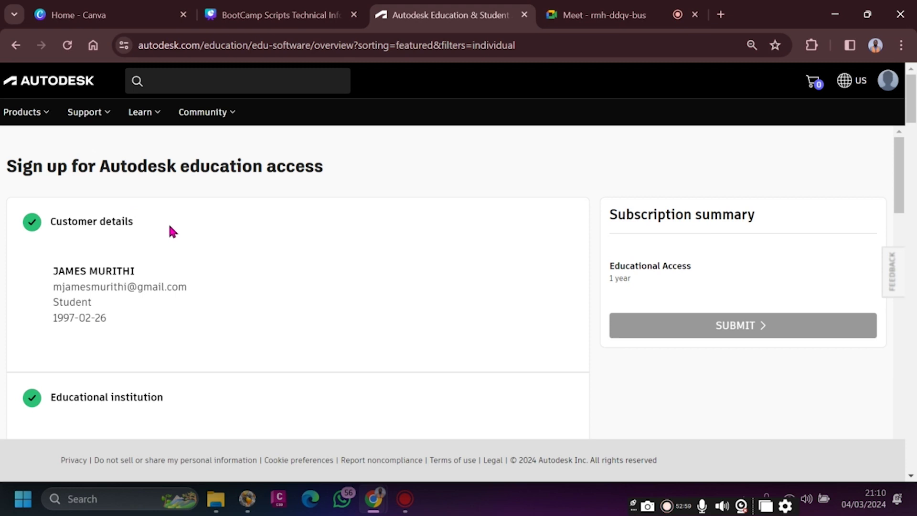
pyautogui.scroll(-4, 170, 231)
pyautogui.scroll(-2, 88, 221)
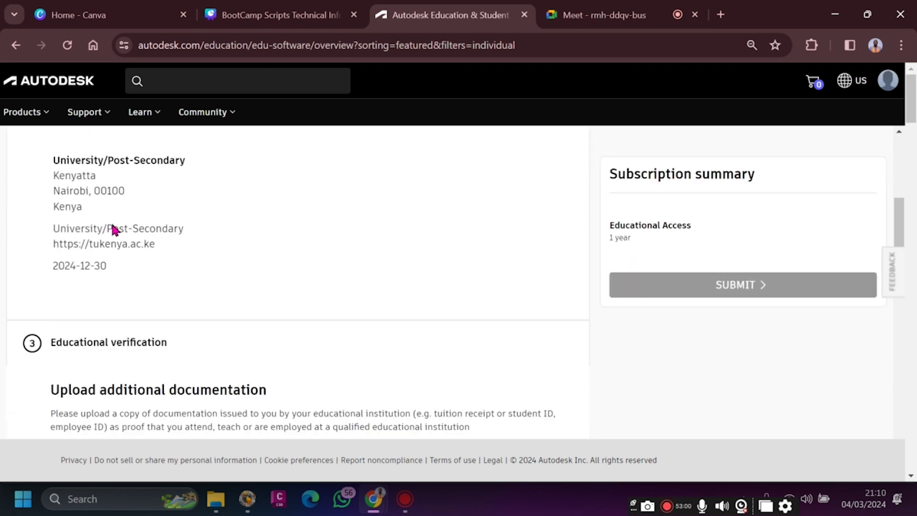
pyautogui.scroll(-2, 142, 199)
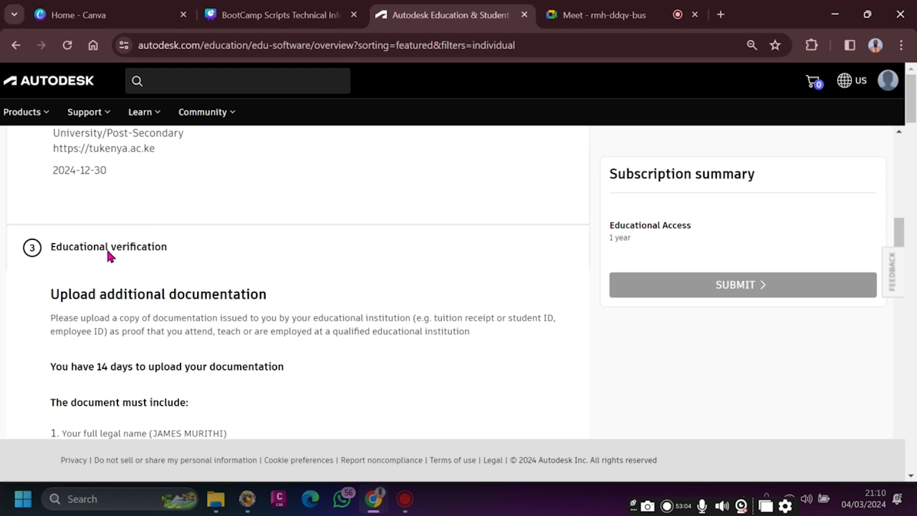
pyautogui.scroll(-4, 181, 265)
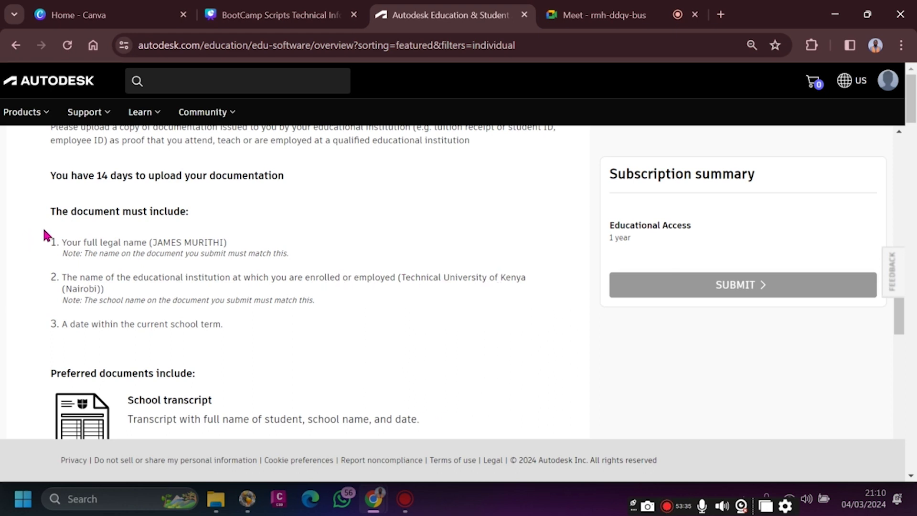
pyautogui.moveTo(152, 242); pyautogui.dragTo(227, 237)
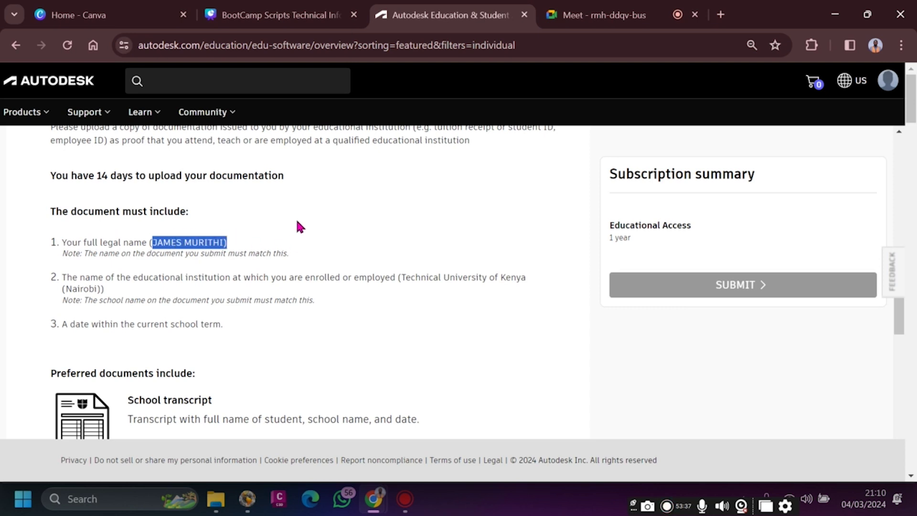
pyautogui.scroll(-2, 214, 273)
pyautogui.scroll(-2, 244, 282)
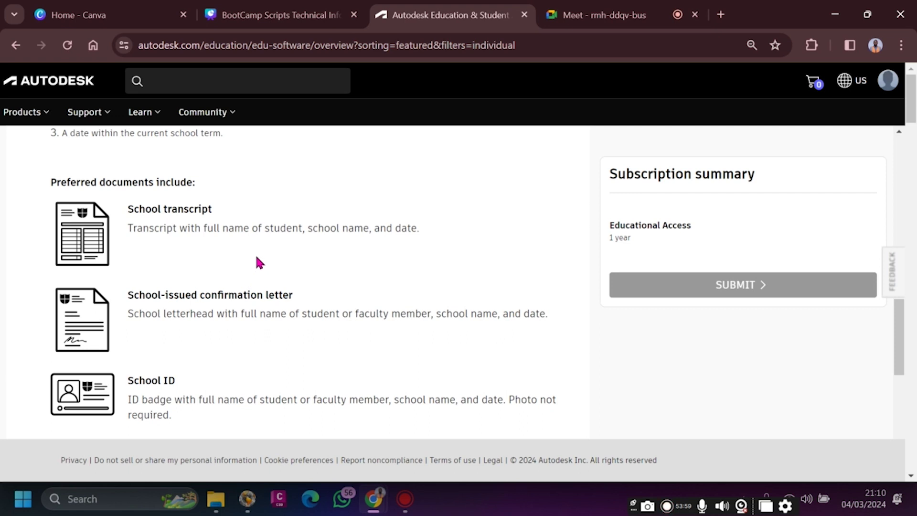
pyautogui.scroll(-2, 255, 268)
pyautogui.scroll(4, 256, 263)
pyautogui.scroll(-2, 229, 263)
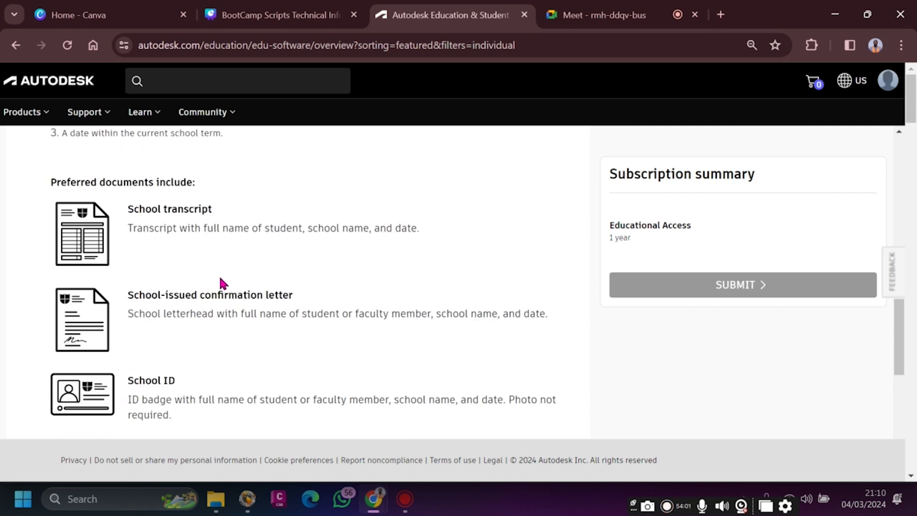